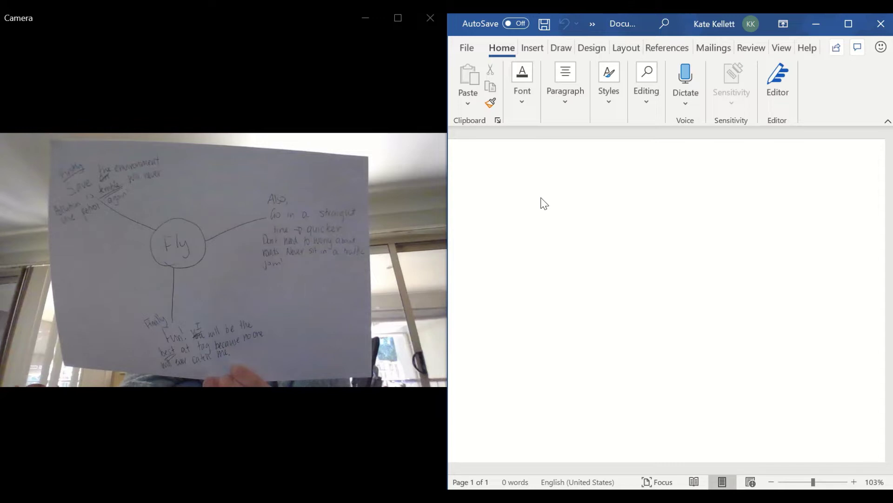
Type the opening: 'The best super power to have is definitely the ability to fly. Some reasons are…'
type("The be")
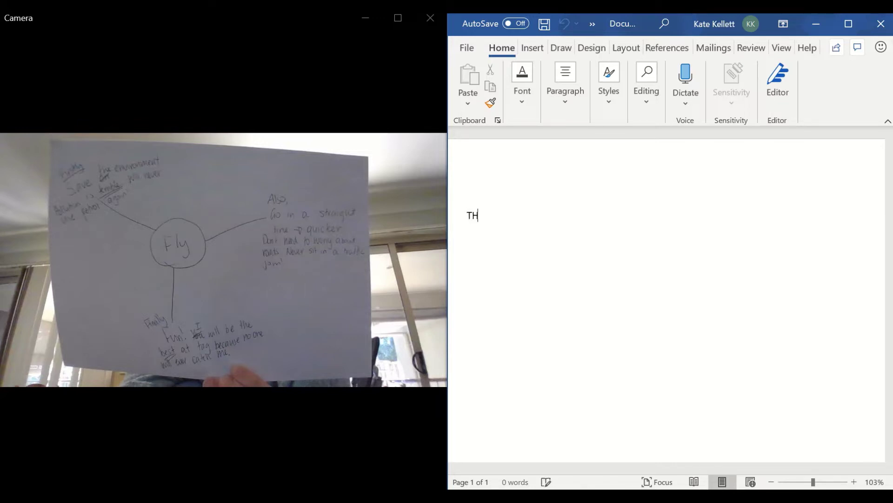
type("st super power to have")
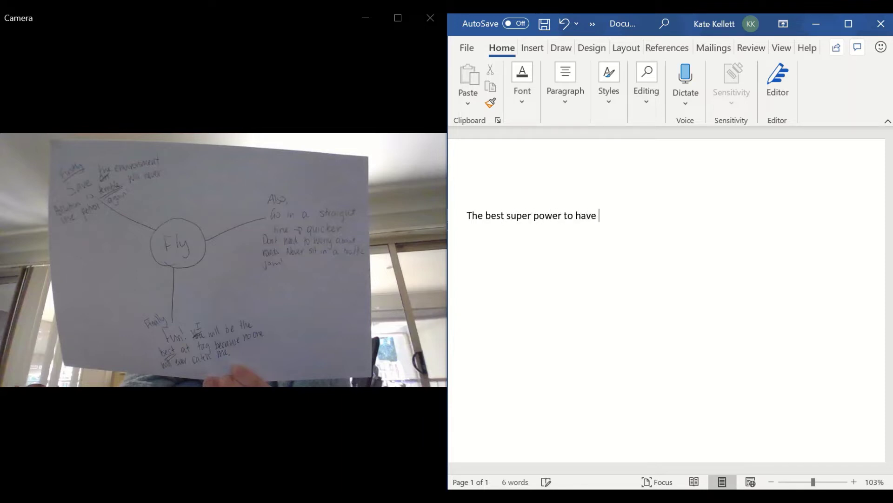
type(" is definitely the ability to fly.")
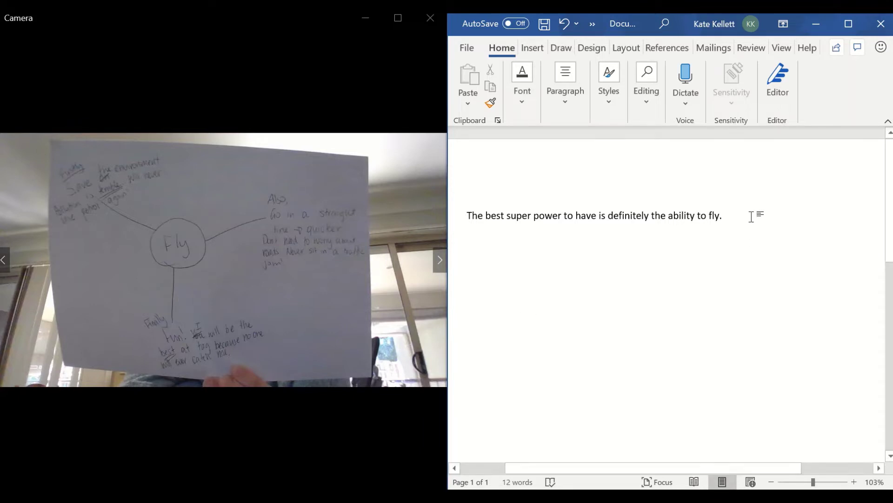
type("Some reason")
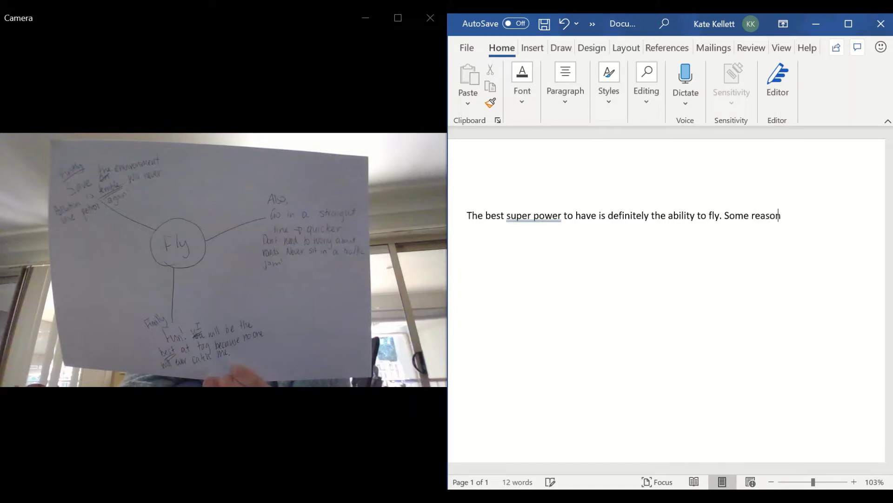
type("s are that we can save the")
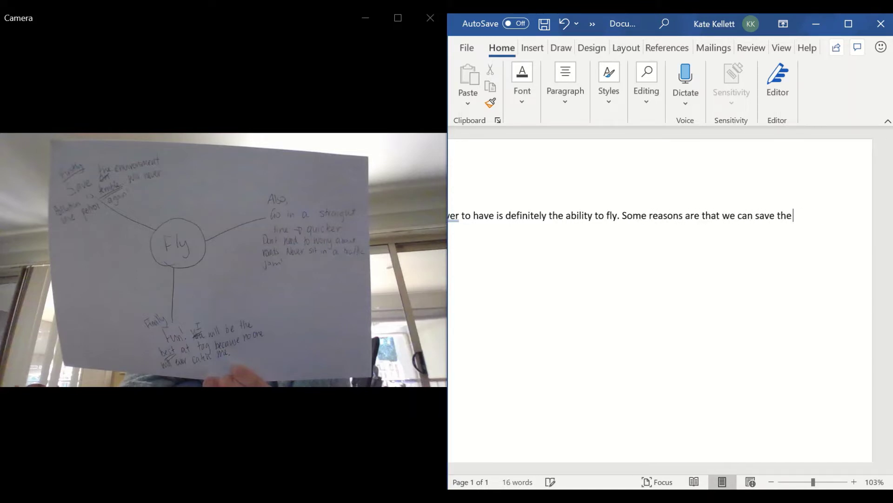
type(" environment")
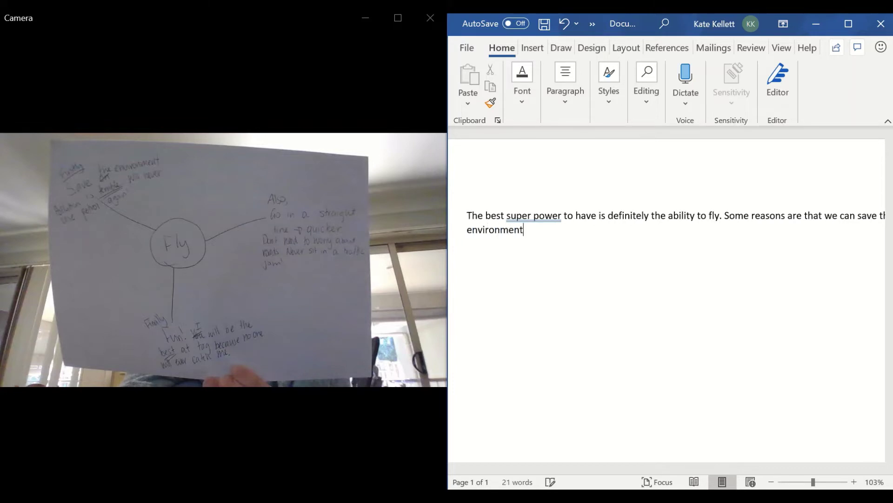
type(", it is quicker and of course fun.")
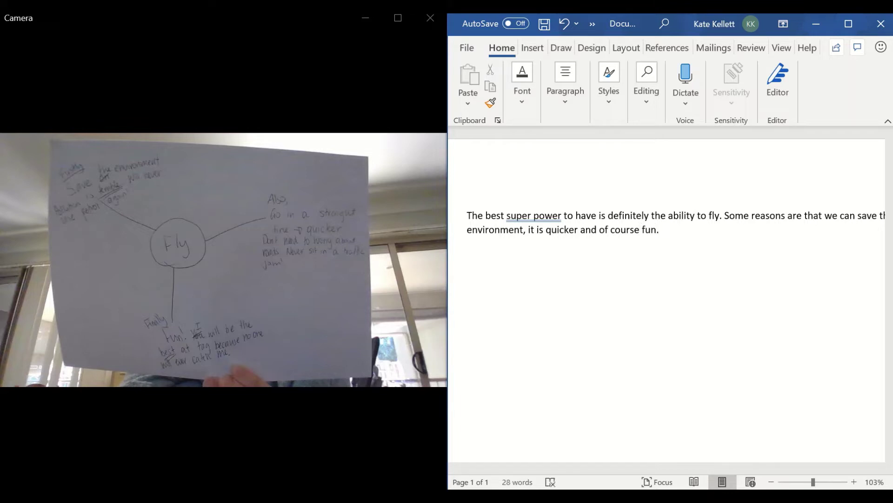
Replace 'can' with 'will' in 'we can save', then go to the document start for an empty line
scroll(650, 230, "down", 2)
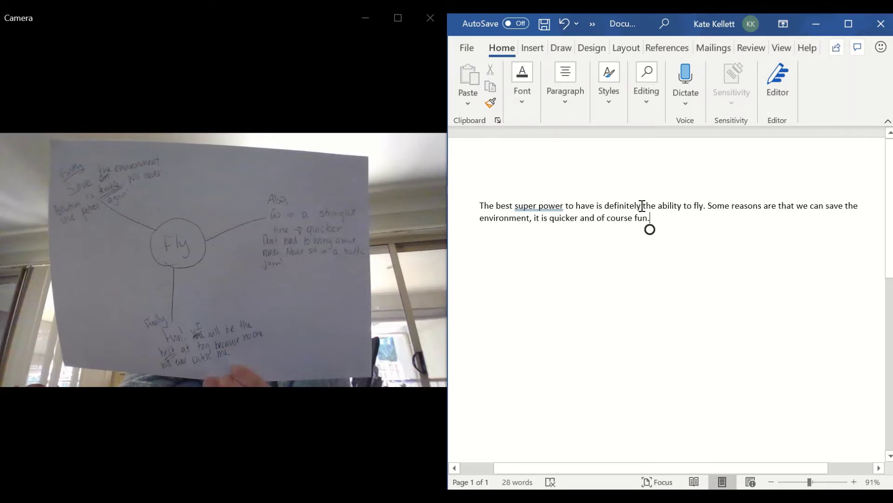
left_click(814, 205)
key("BackSpace")
key("Delete")
key("Delete")
type("will")
key("ctrl+Home")
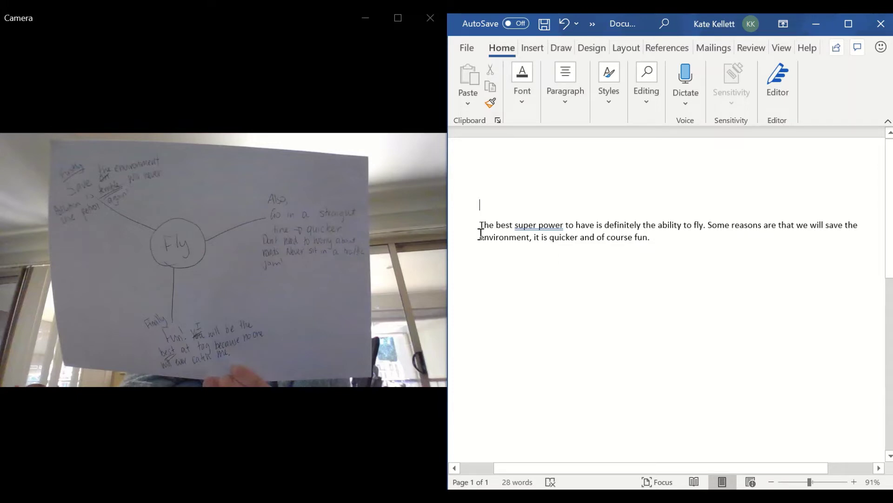
Add the title 'Flying is the best super power', formatted bold and centred
type("Flying is th")
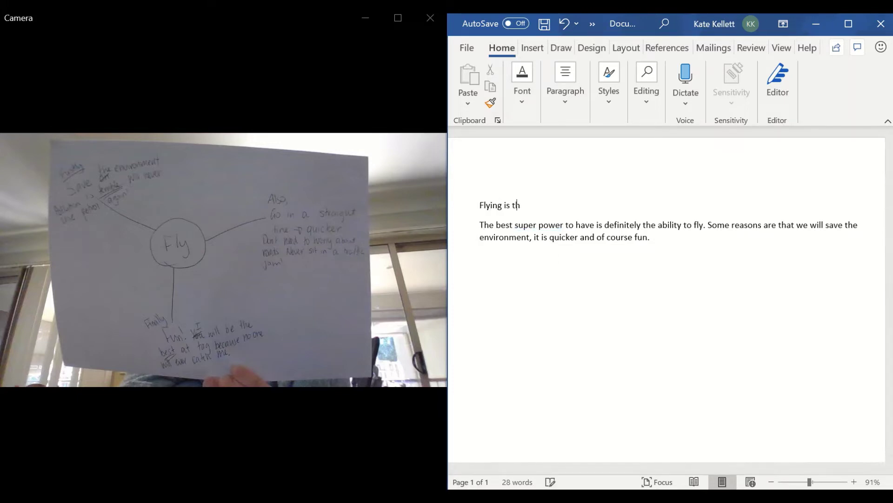
type("e best super power")
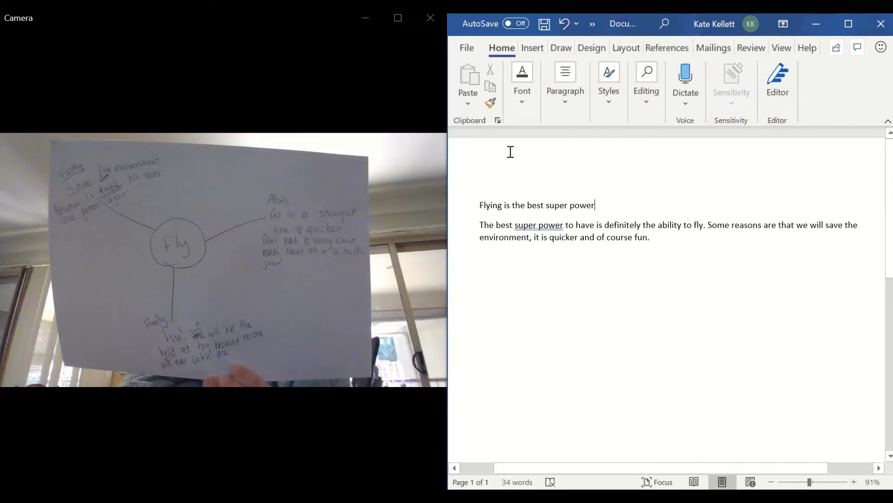
left_click(459, 209)
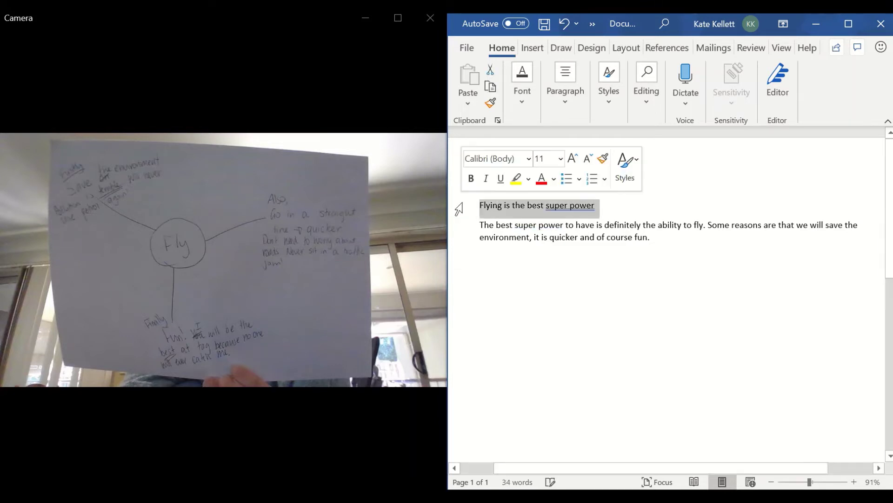
left_click(520, 104)
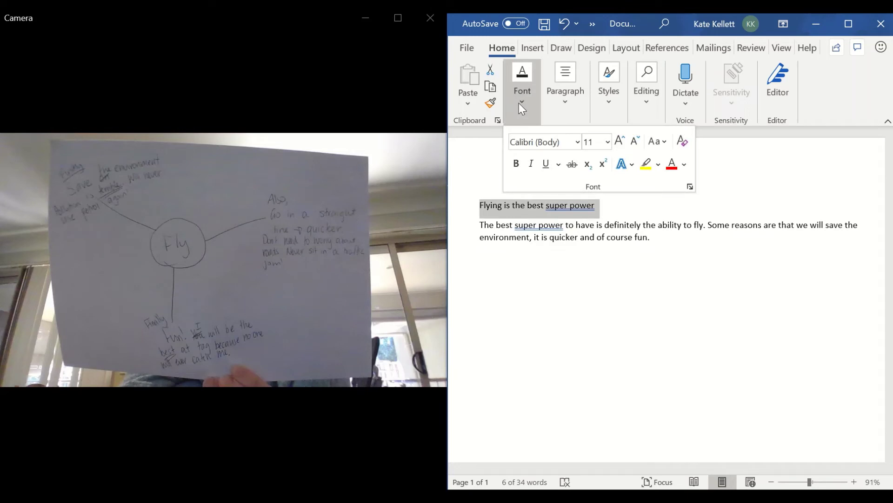
left_click(516, 164)
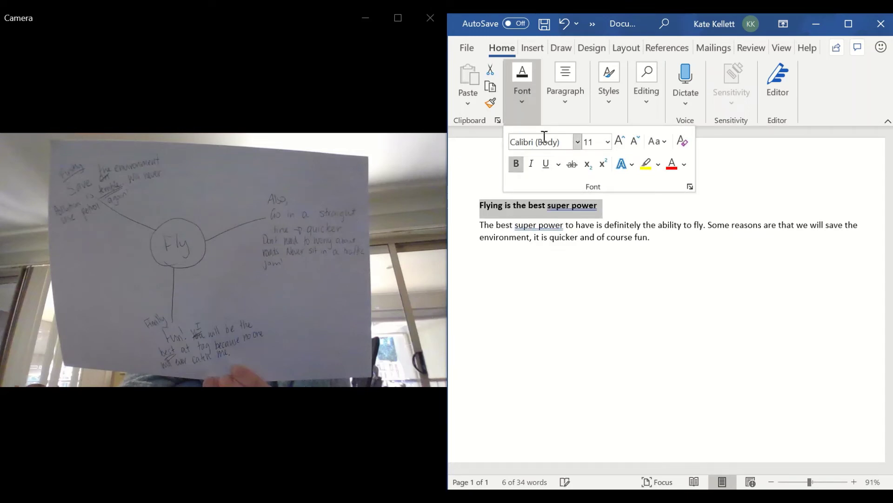
left_click(564, 98)
left_click(570, 162)
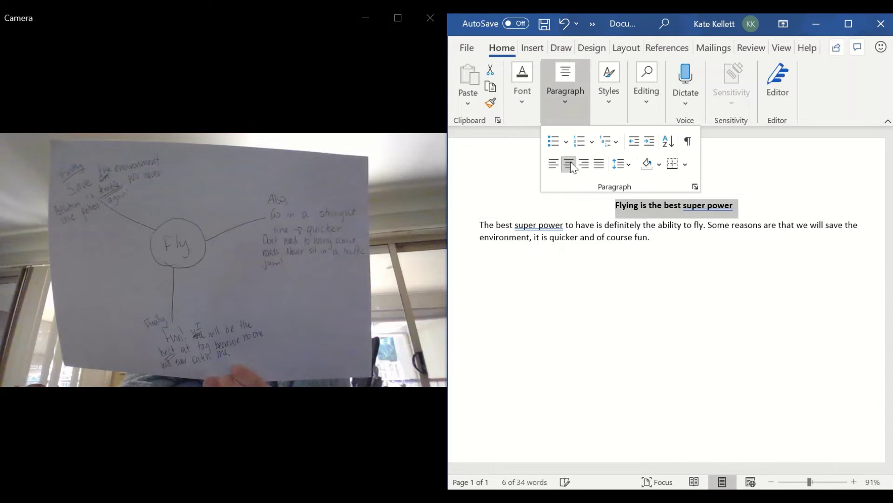
left_click(676, 242)
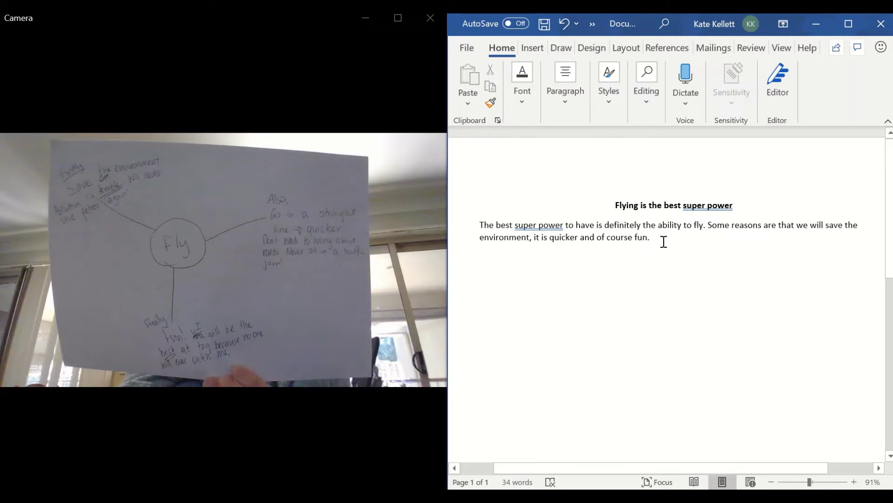
Start a new paragraph: 'Firstly, the pollution problem is terrible! If we are able to fly everywhere…'
key("Return")
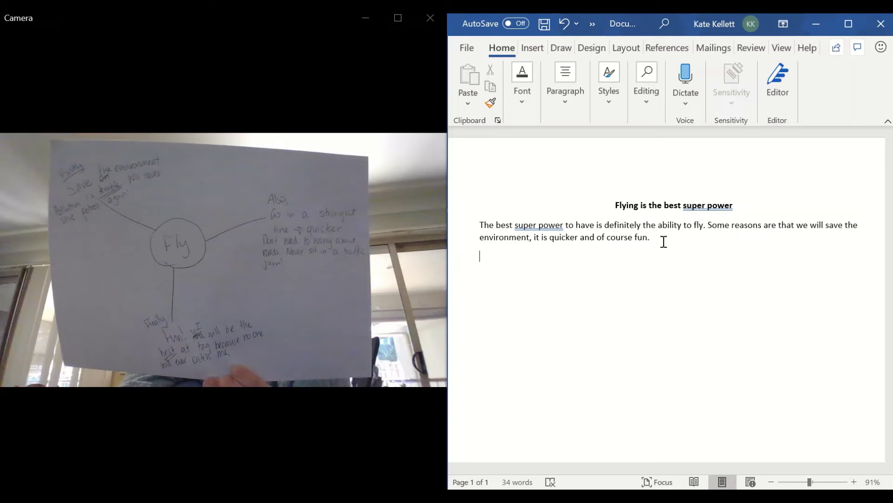
type("Firstly")
type(",")
type("the pollution pr")
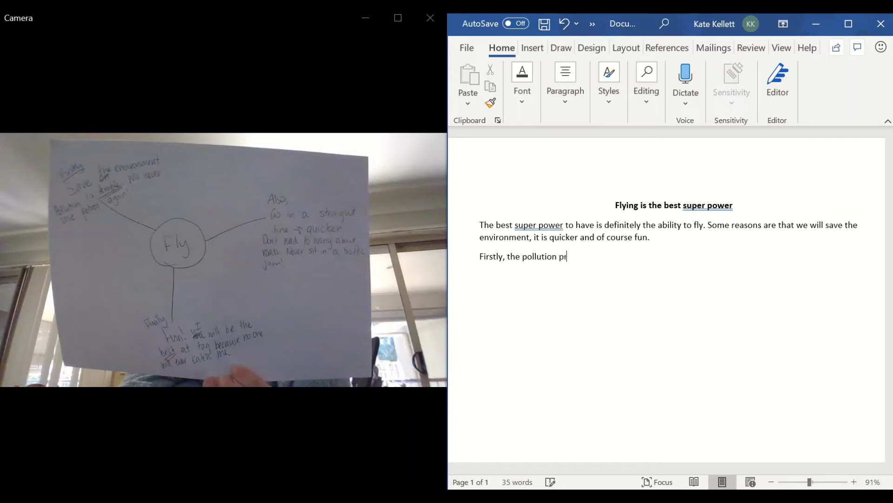
type("oblem is terrible!")
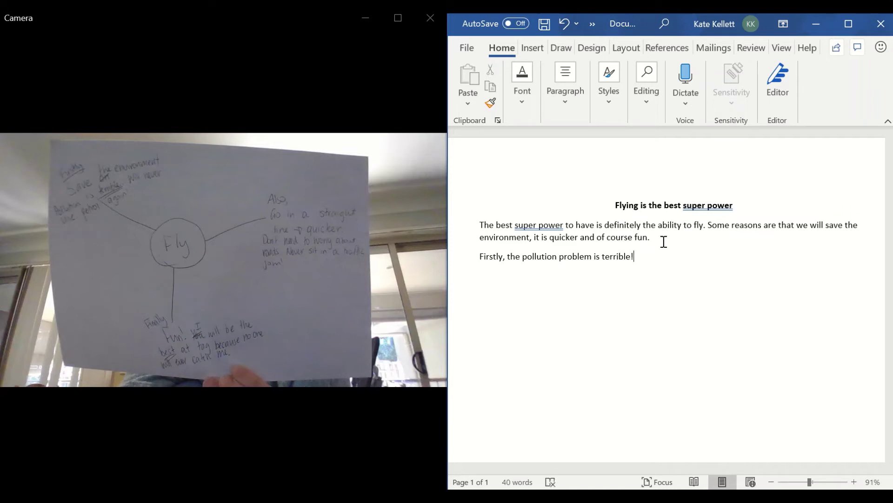
type(" If we are able to fly everywhere,")
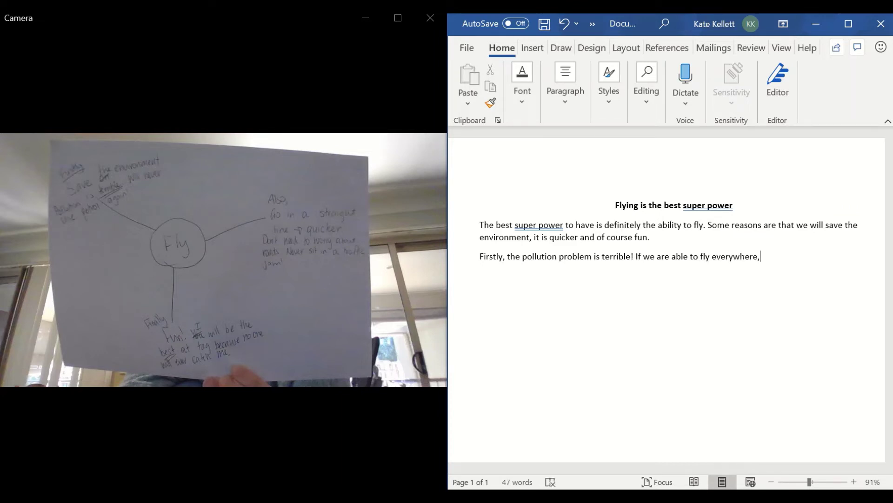
type(" we will save the envir")
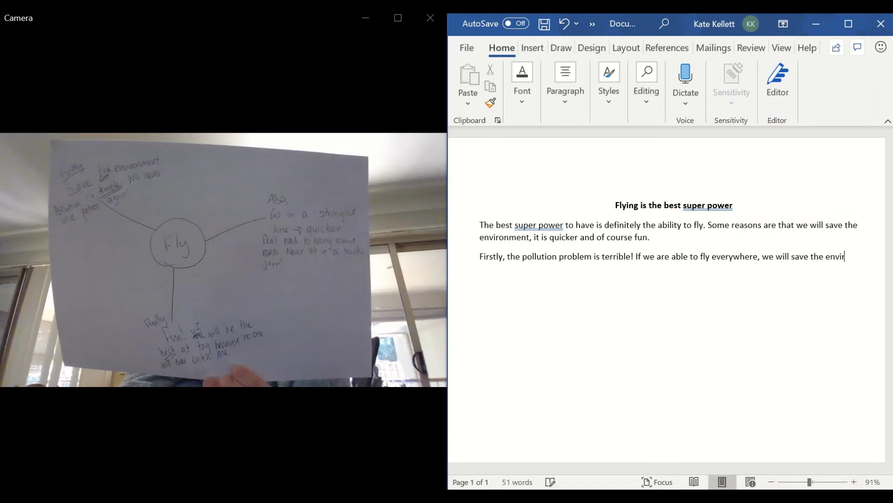
type("onment")
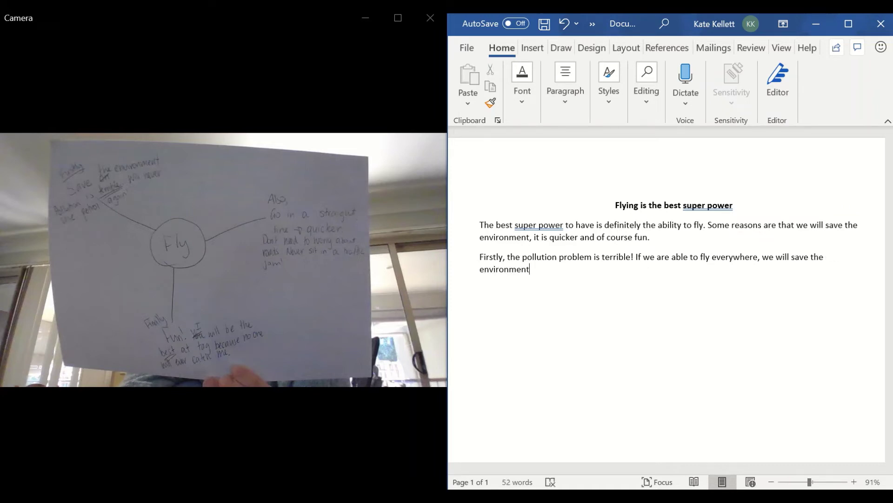
type(" because we will never use")
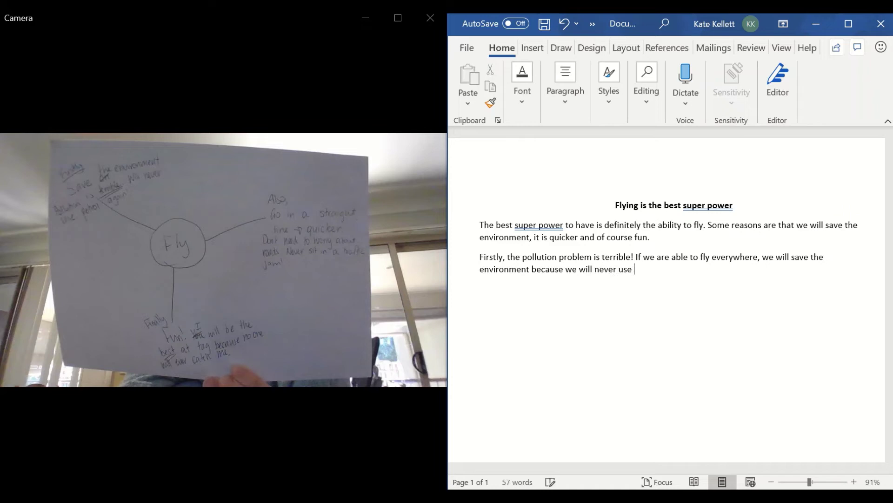
type(" petrol again!")
Type the paragraph 'Also, flying will be much quicker because we can go in a straight line…'
type("Also,")
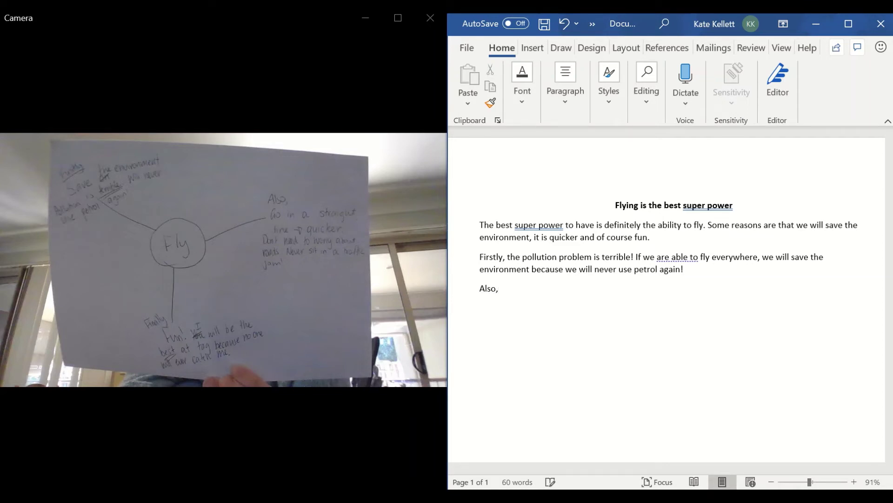
type(" flying will be much quicker")
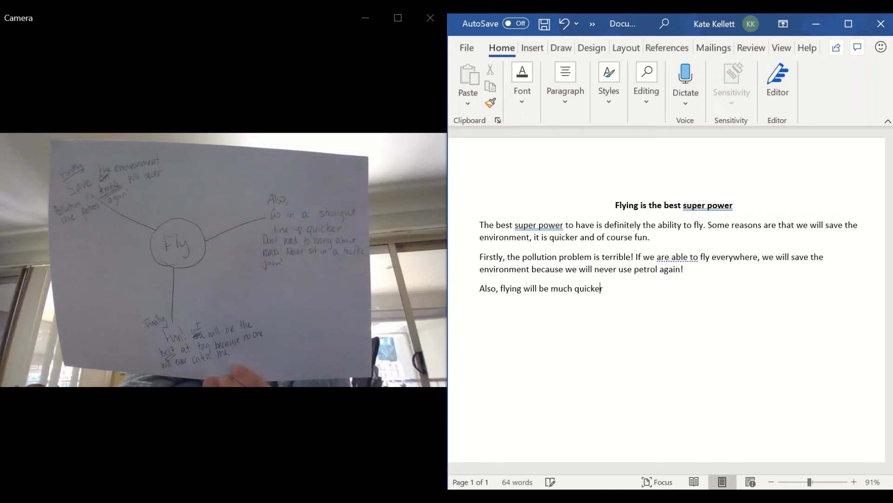
type(" because we can go in a straigh")
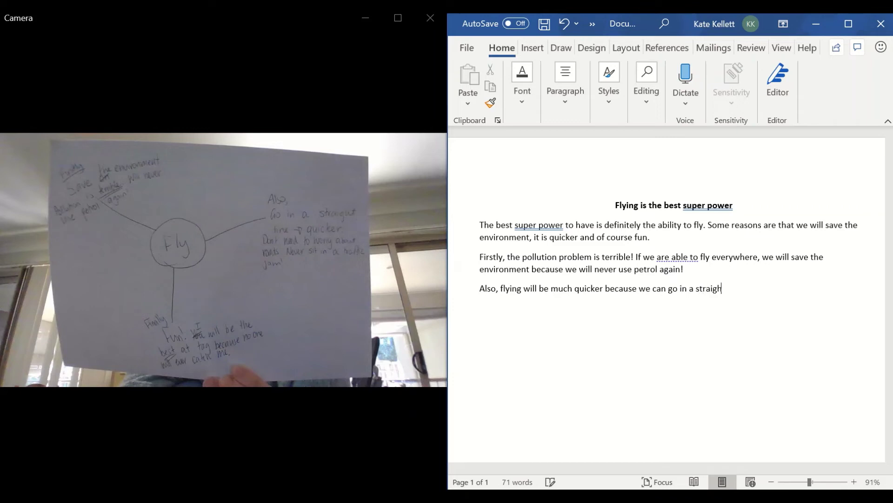
type("t line. We don't have to wor")
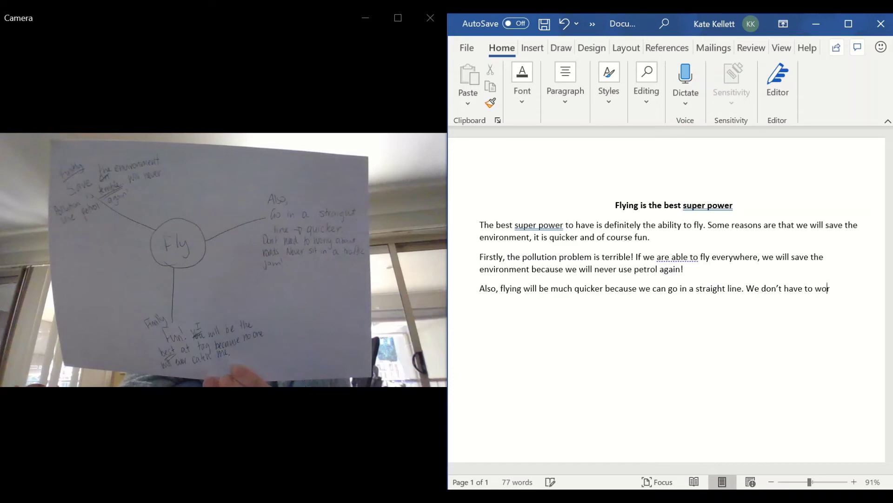
type("ry about where the roads are")
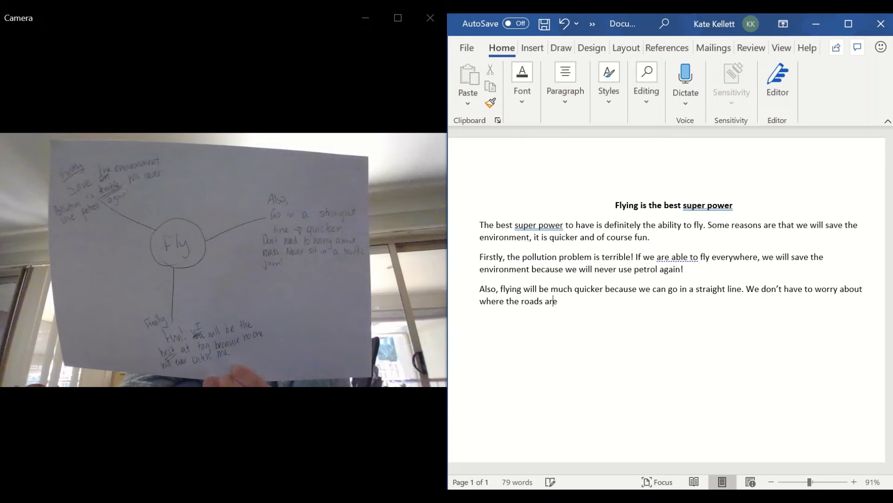
type(" and we will never sit in a traffic")
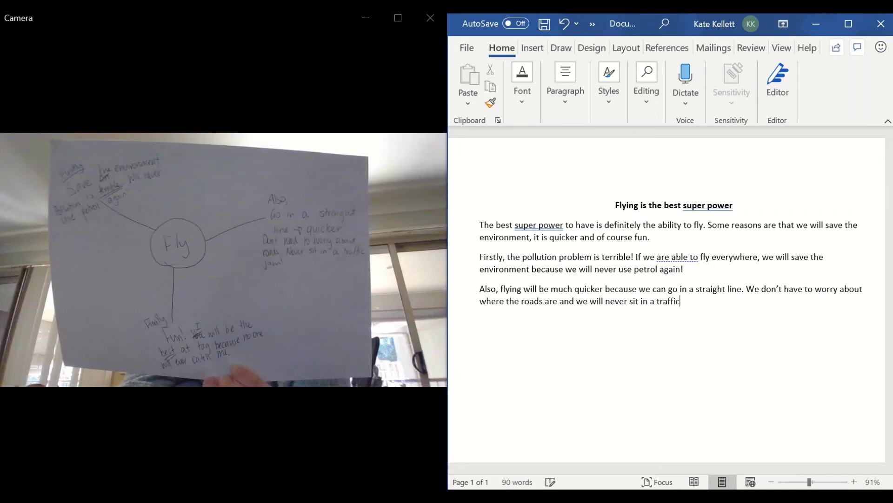
type(" jam again.")
Add the paragraph 'Finally, flying will be fun! …no one will ever catch me.'
key("Return")
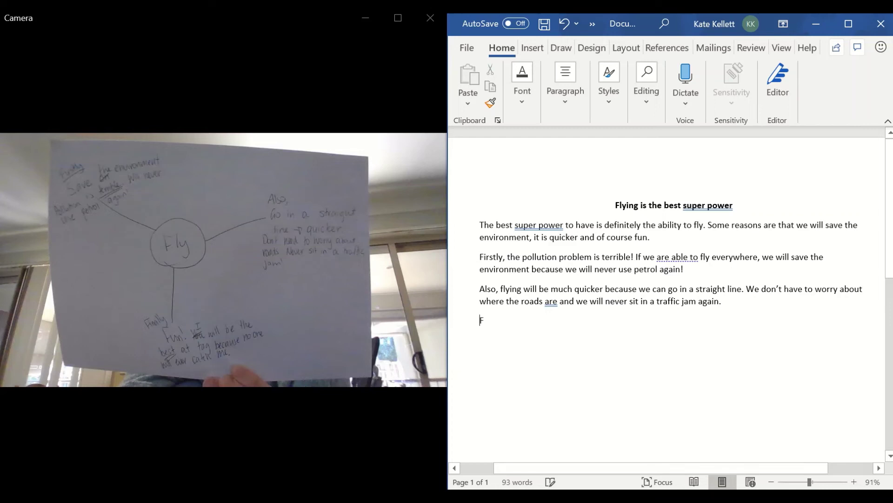
type("Finally,")
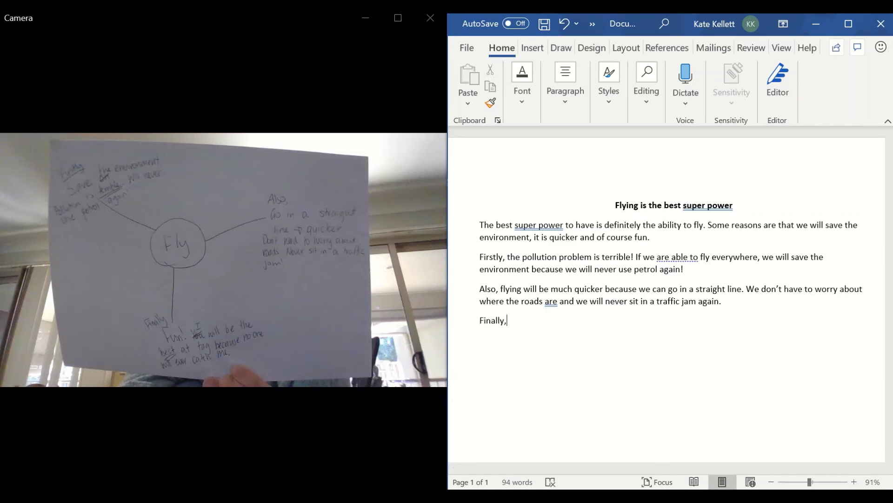
type(" flying will be fun! I know t")
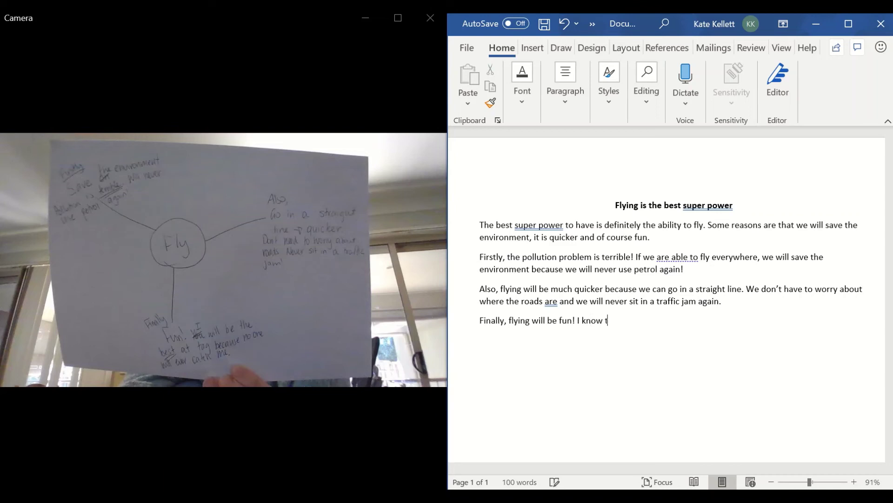
type("hat I will be the best at tag")
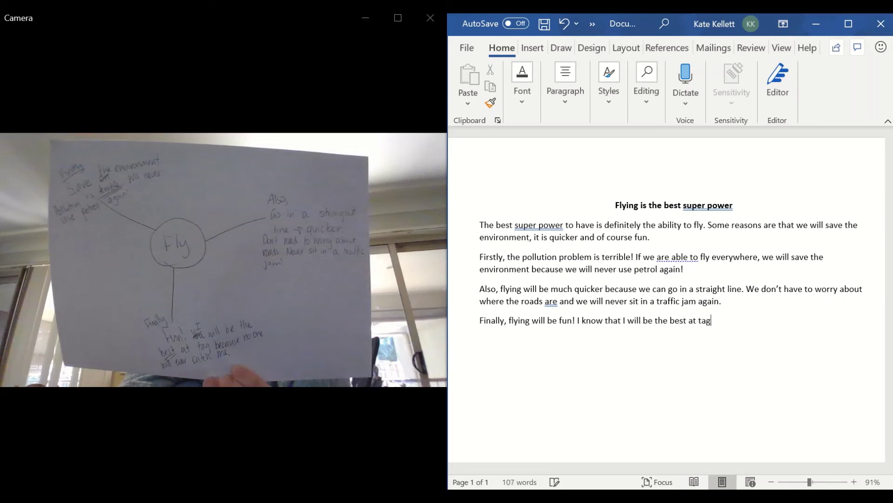
type(" because no one will e")
key("BackSpace")
type("ver catch me")
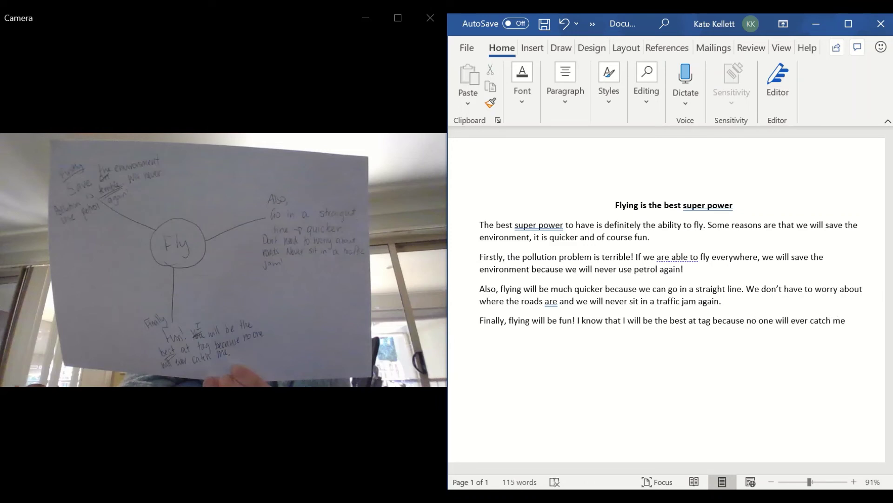
type(".")
Write the conclusion 'In conclusion, flying is the best super power because it will save the environment…'
key("Return")
type("In conclusion, flying si")
key("BackSpace")
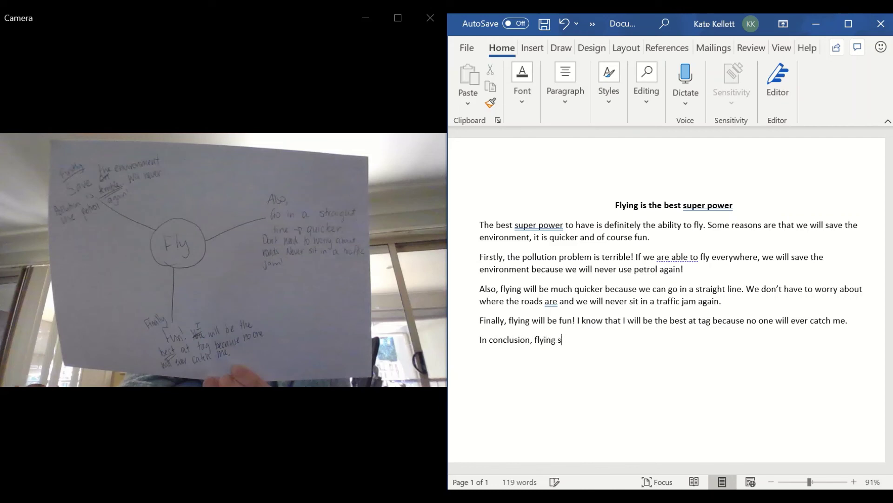
type("is the best super power be")
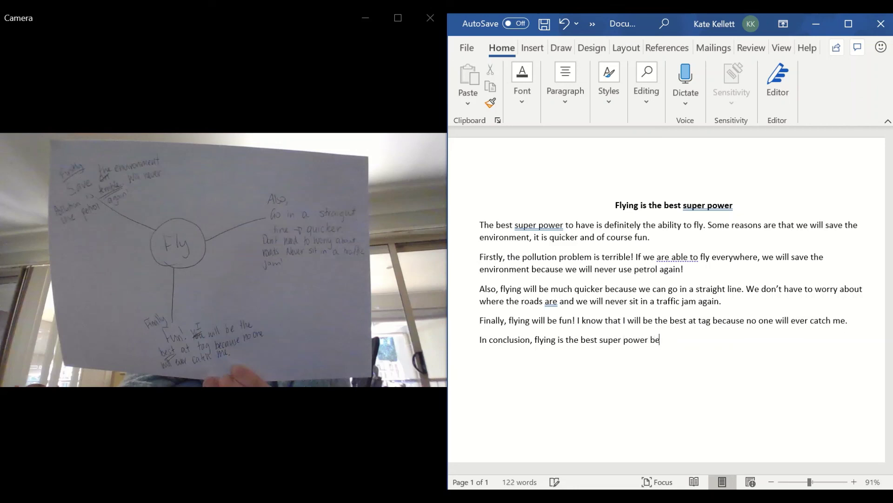
type("cause it will save the environment,")
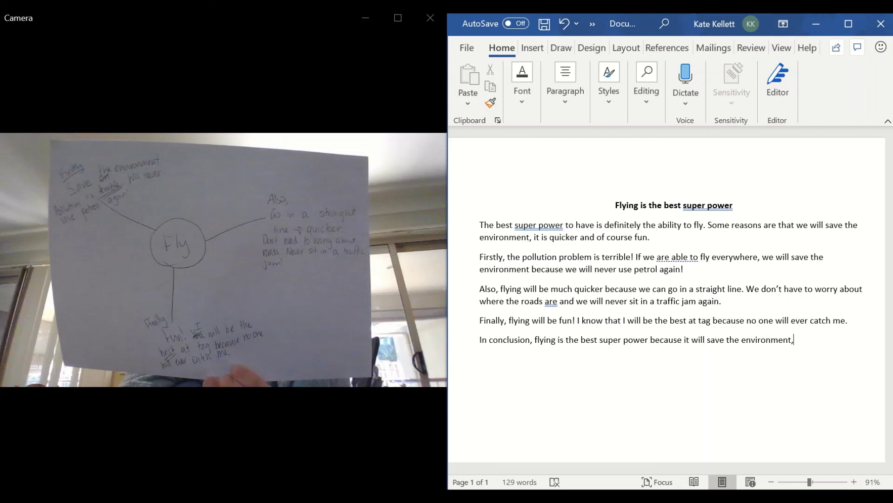
type(" it's faster and lots of fun.")
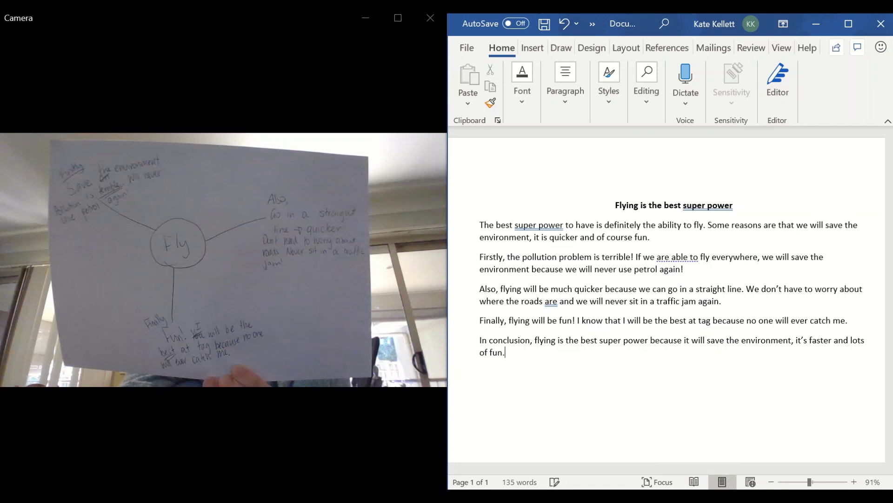